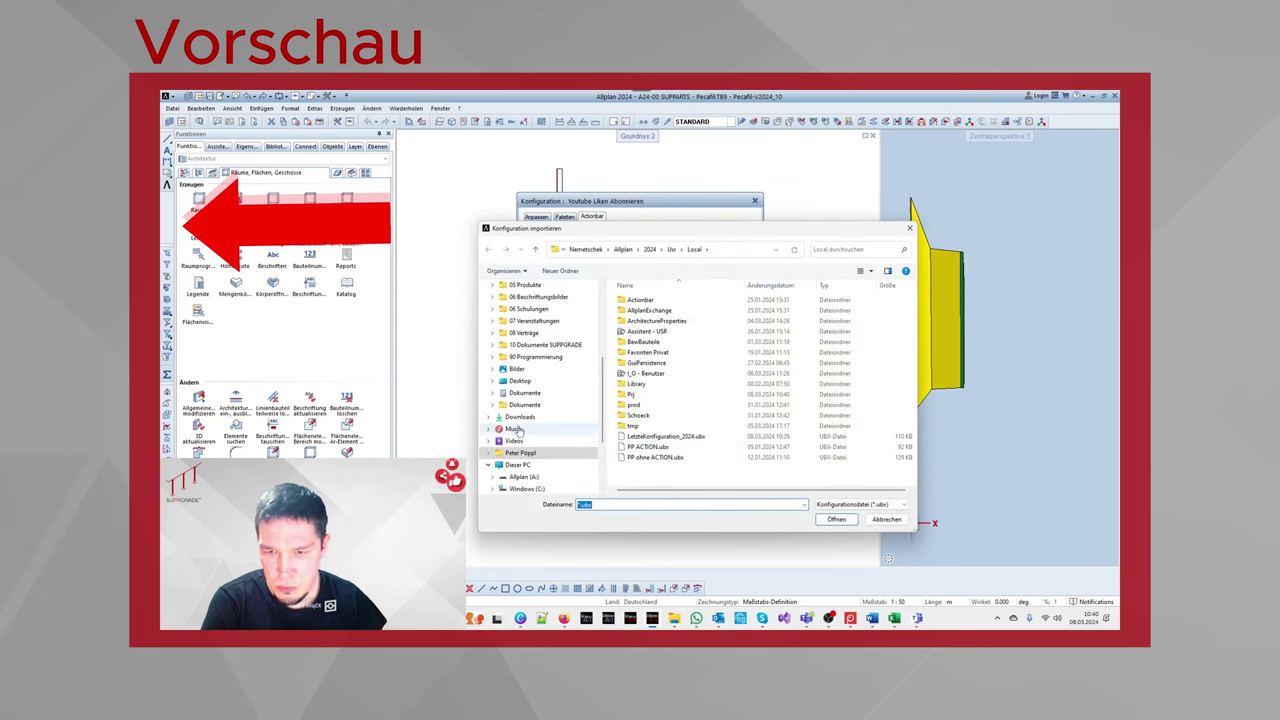
Import 'Youtube Liken Abonnieren.ubx' from Dokumente and confirm replacing the current configuration
{"action": "left_click", "coordinate": [522, 392]}
{"action": "double_click", "coordinate": [663, 300]}
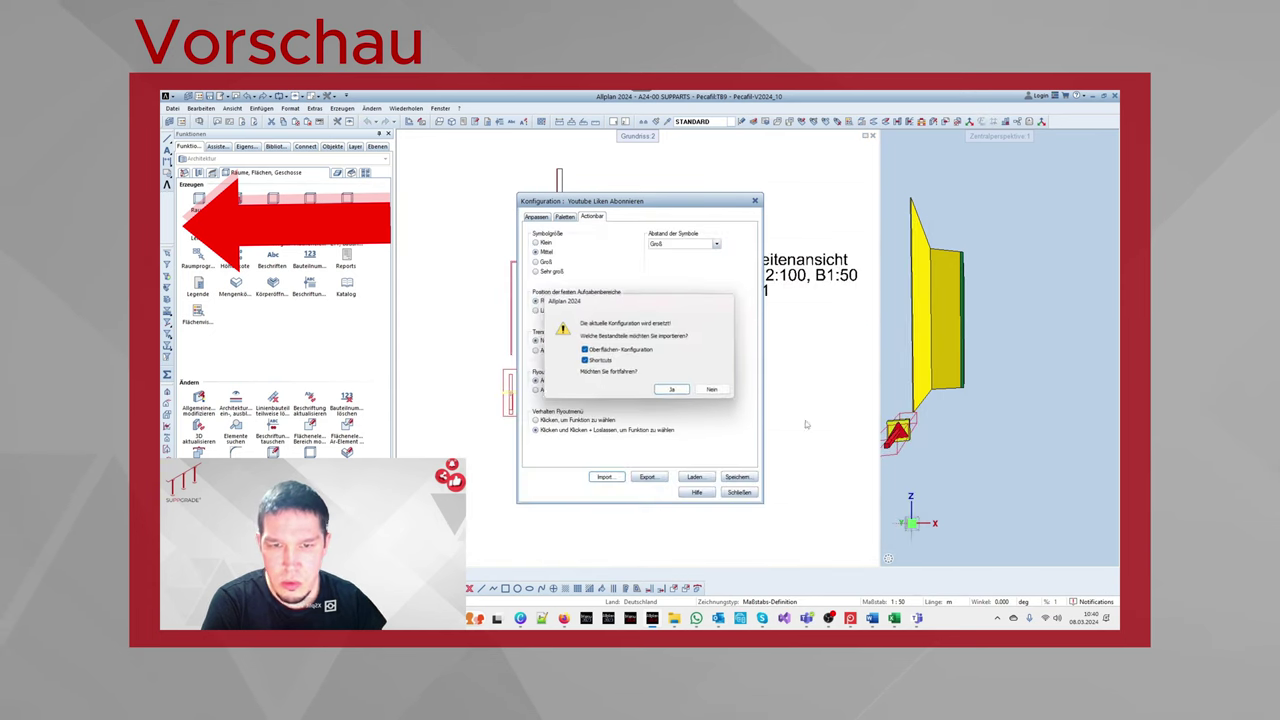
{"action": "key", "text": "Return"}
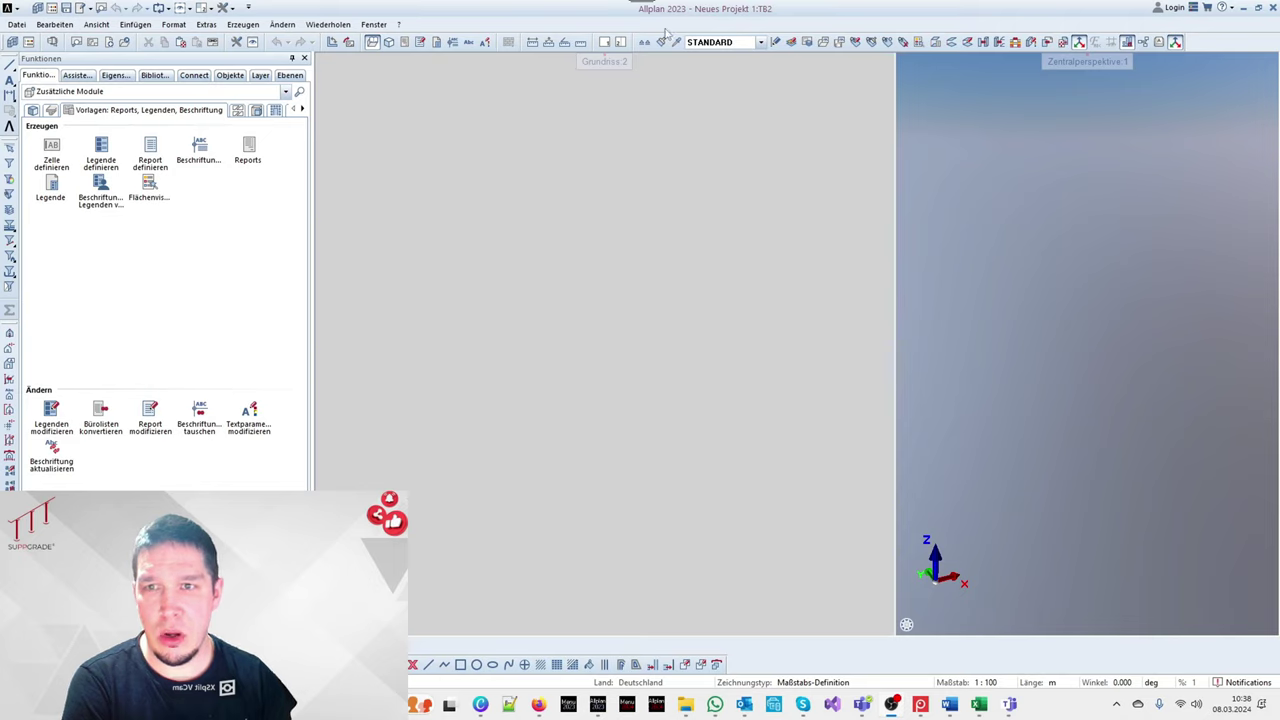
Open the 'Konfiguration: PP ohne ACTION' dialog via Extras > Benutzeroberfläche anpassen
{"action": "right_click", "coordinate": [476, 28]}
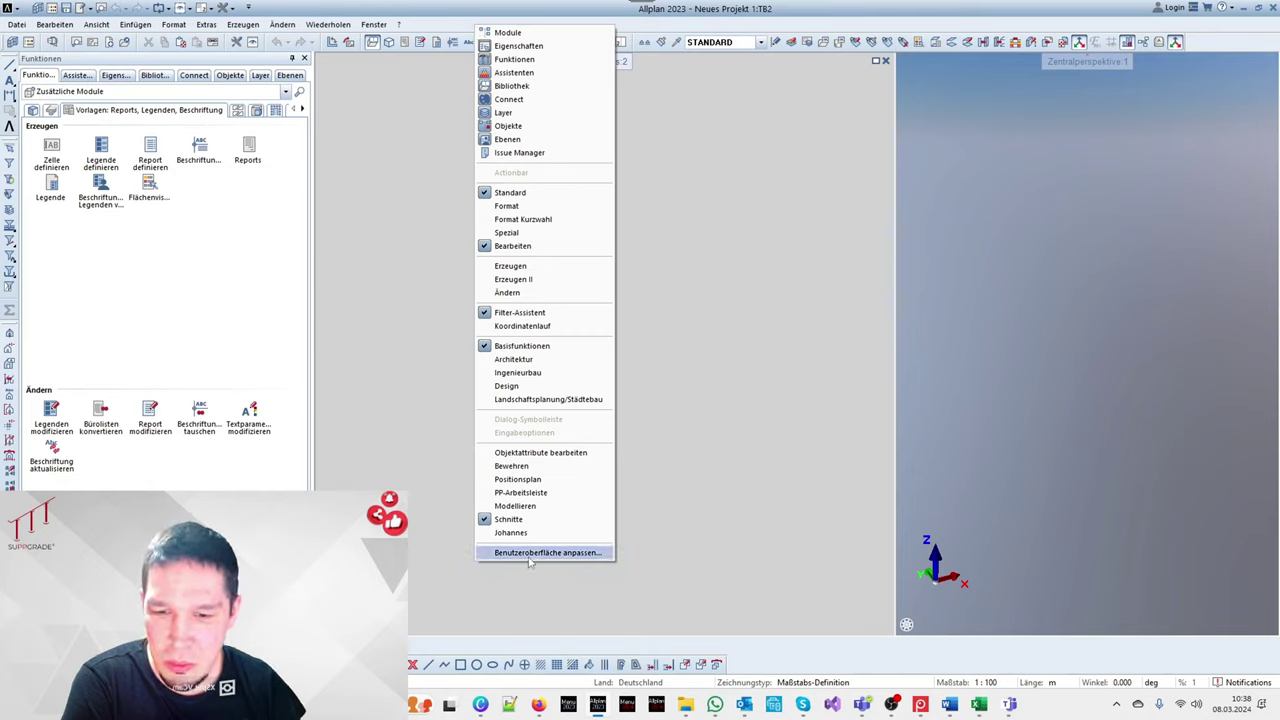
{"action": "left_click", "coordinate": [338, 14]}
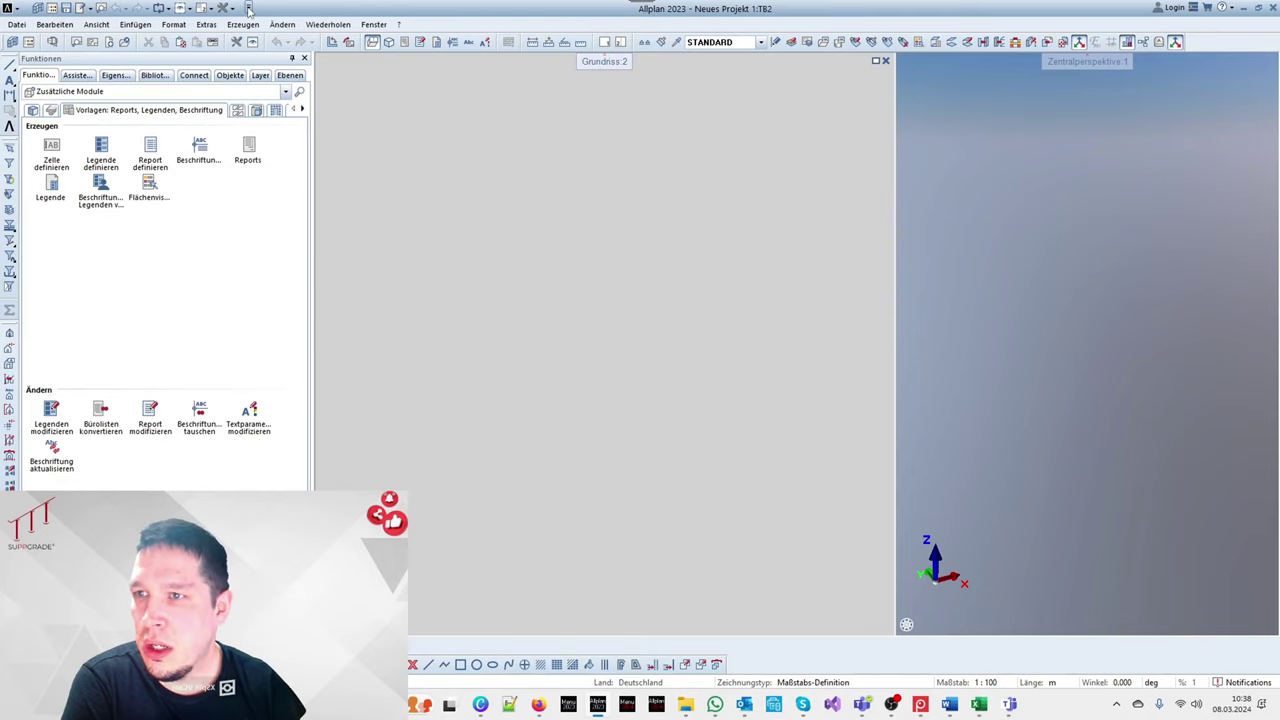
{"action": "left_click", "coordinate": [250, 8]}
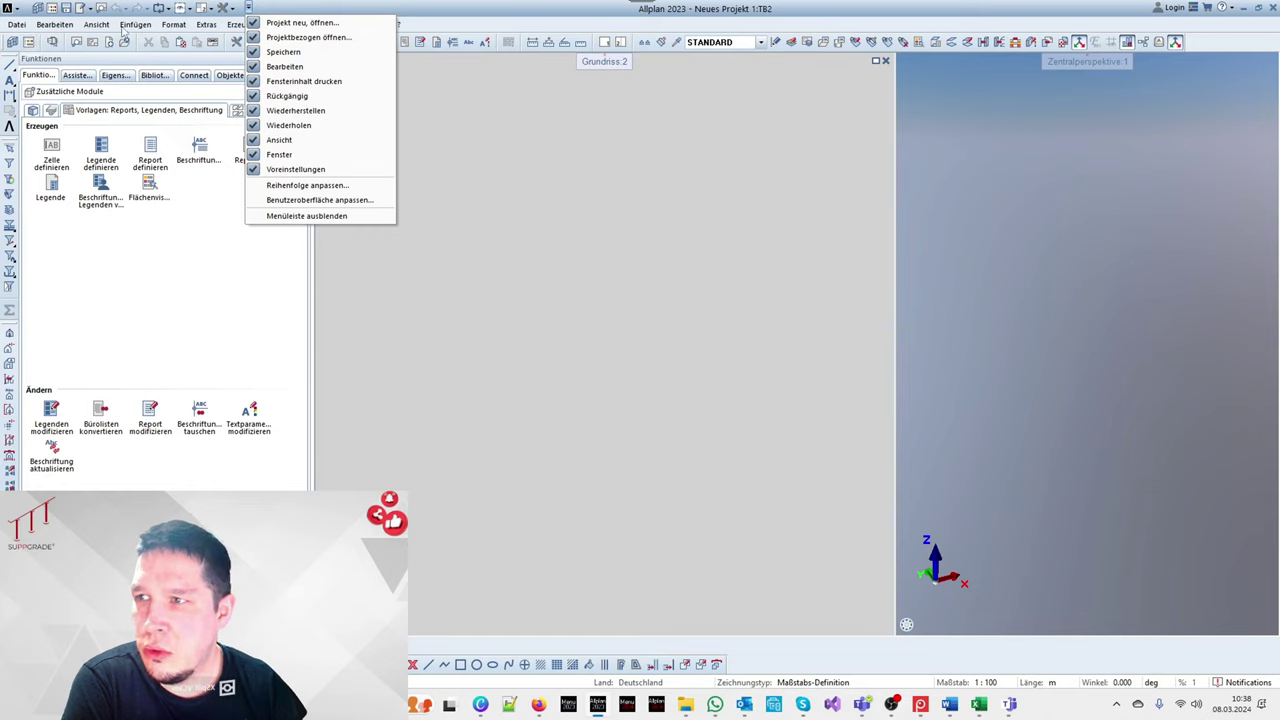
{"action": "key", "text": "Escape"}
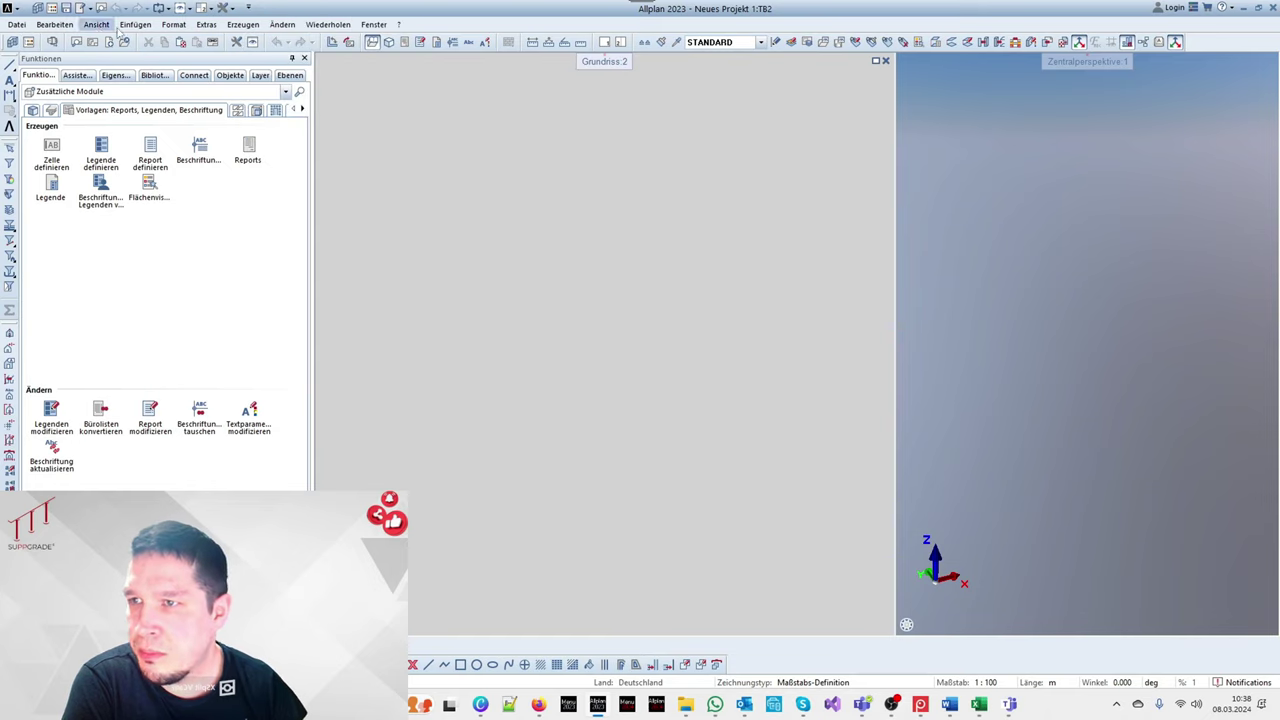
{"action": "left_click", "coordinate": [174, 24]}
{"action": "mouse_move", "coordinate": [96, 24]}
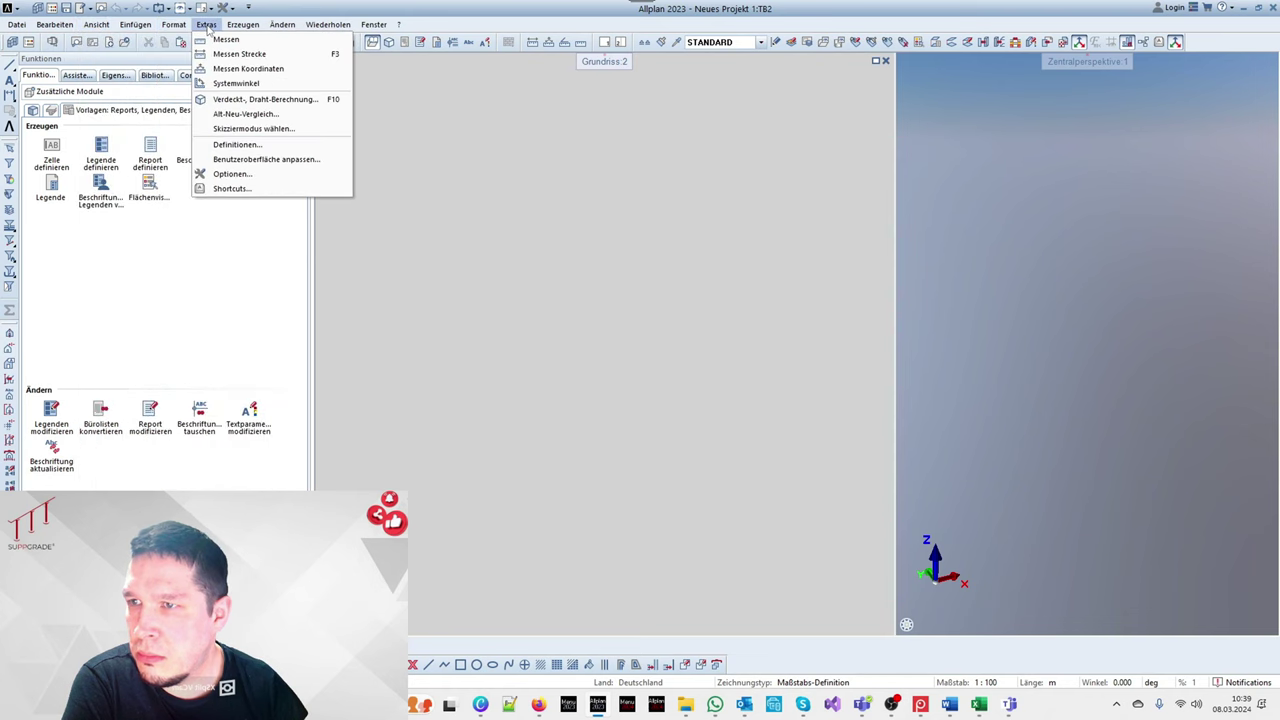
{"action": "mouse_move", "coordinate": [206, 24]}
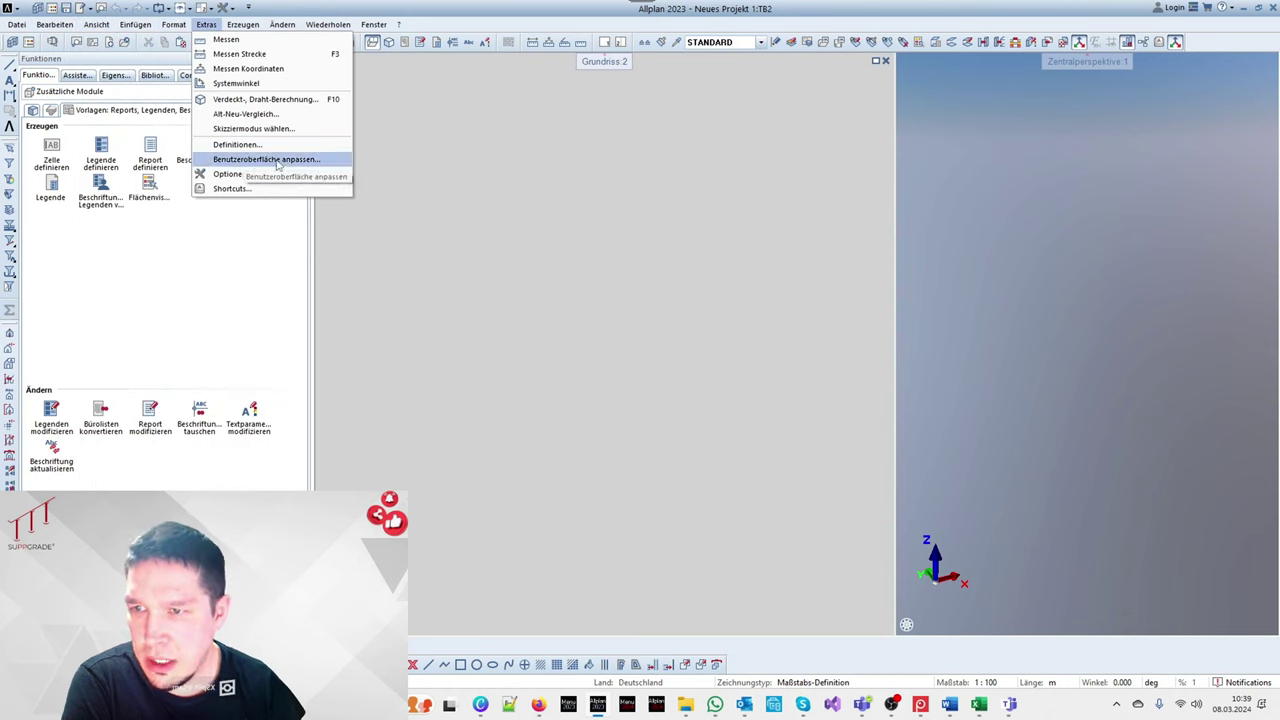
{"action": "left_click", "coordinate": [278, 160]}
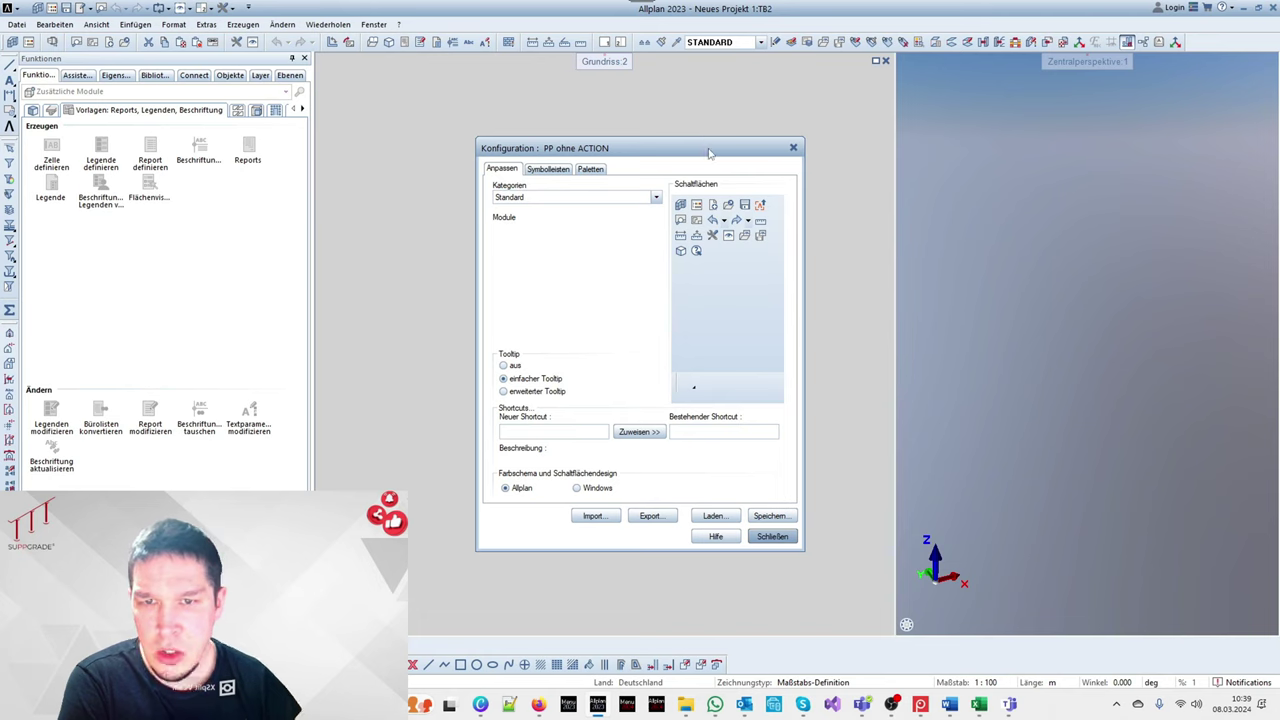
Export the configuration to Dokumente as 'Youtube Liken Abonnieren.ubx', then close the Konfiguration dialog
{"action": "left_click_drag", "start_coordinate": [709, 152], "coordinate": [627, 96]}
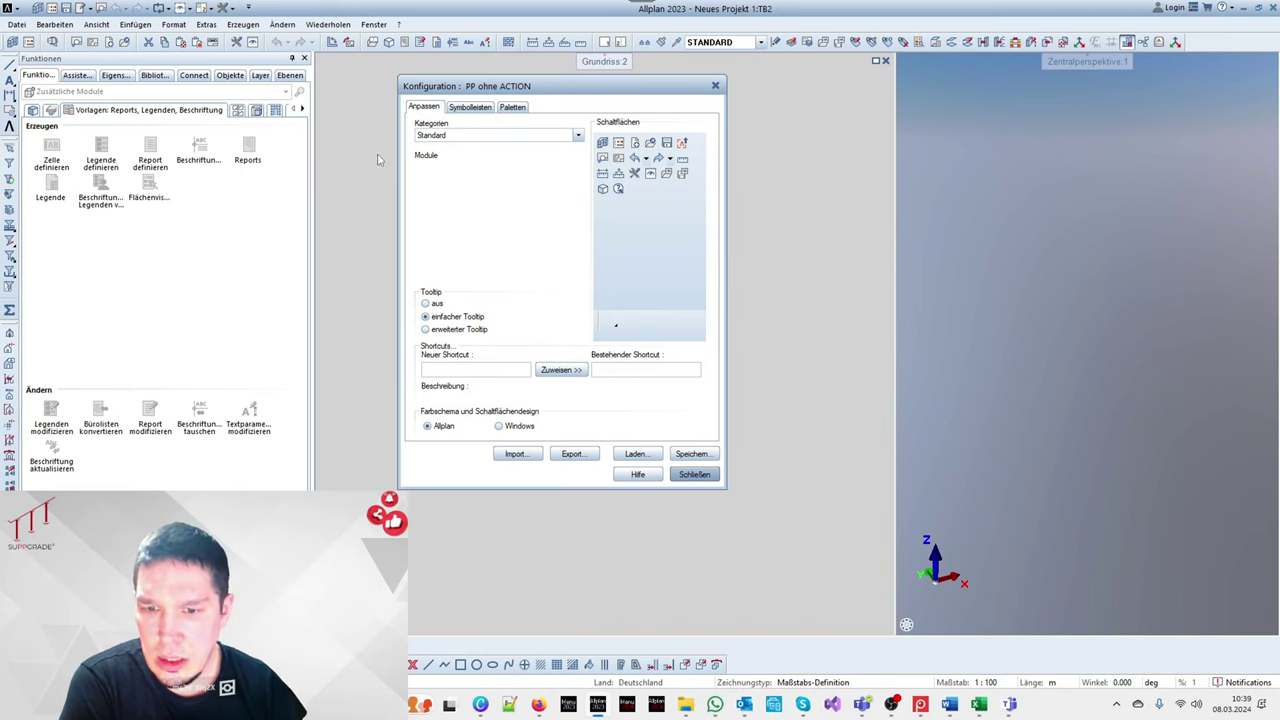
{"action": "left_click", "coordinate": [583, 459]}
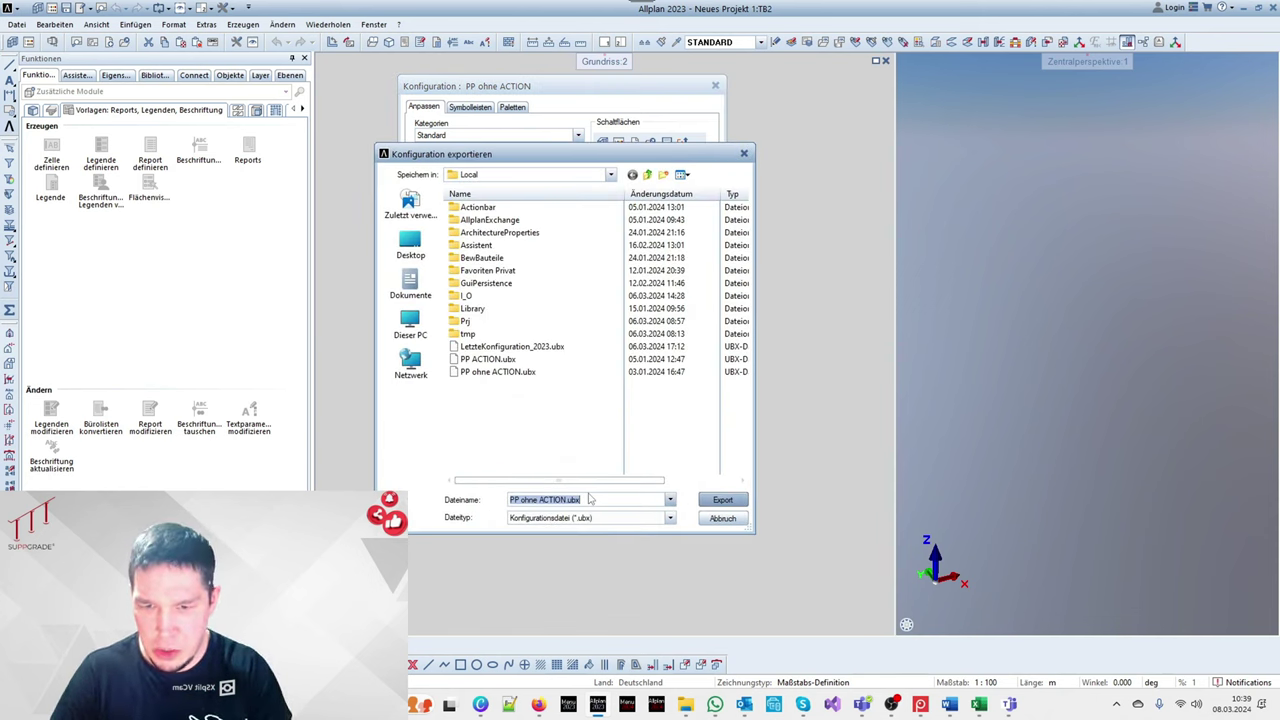
{"action": "type", "text": "Youtube Liken Abonnieren"}
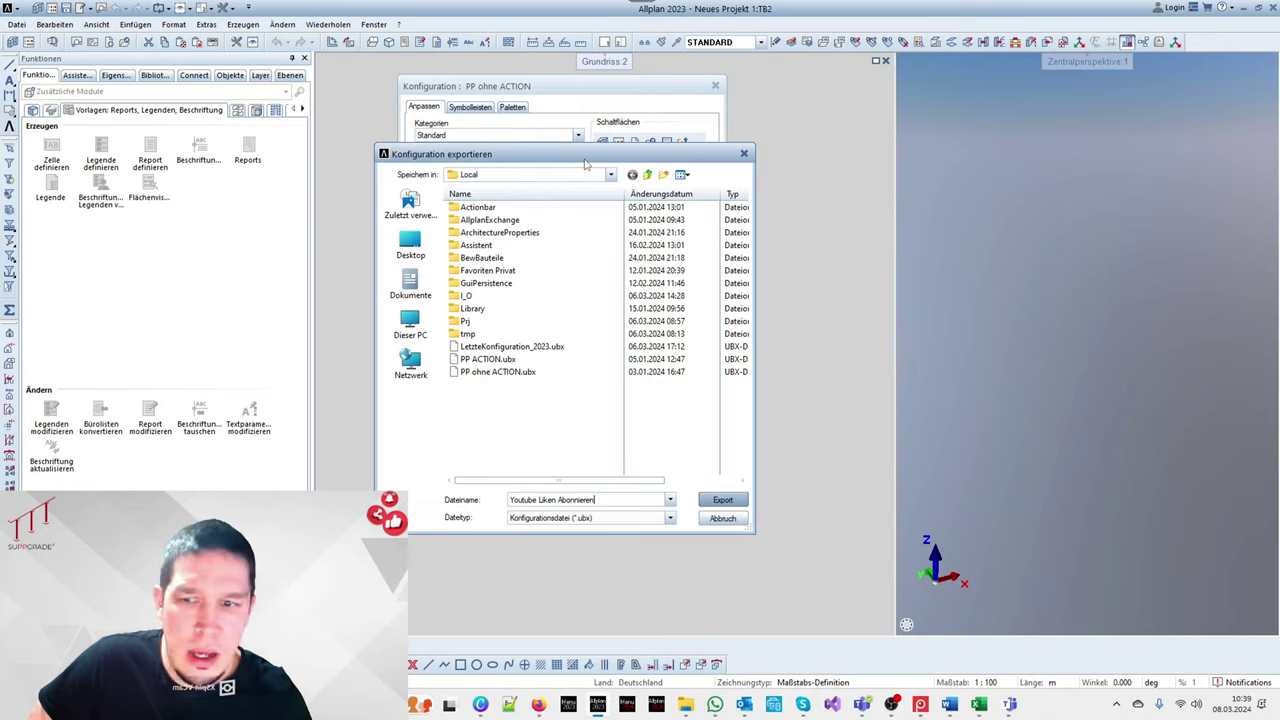
{"action": "left_click", "coordinate": [410, 287]}
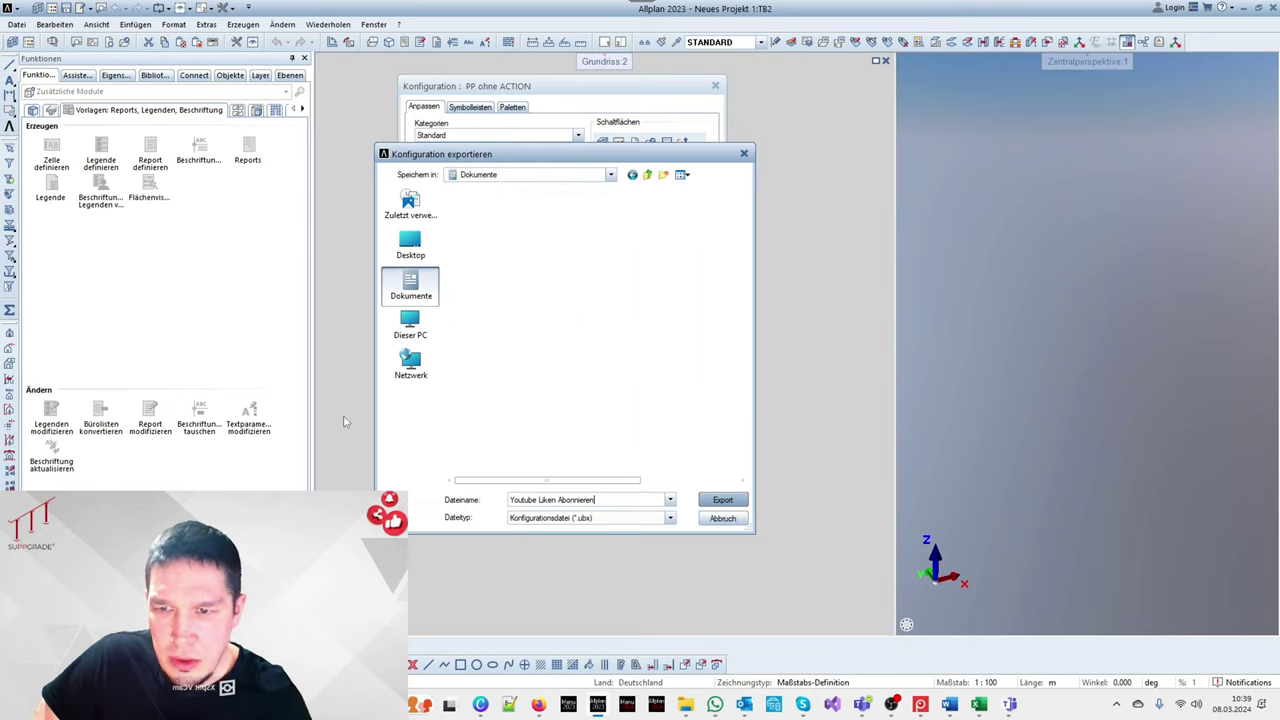
{"action": "left_click", "coordinate": [722, 500]}
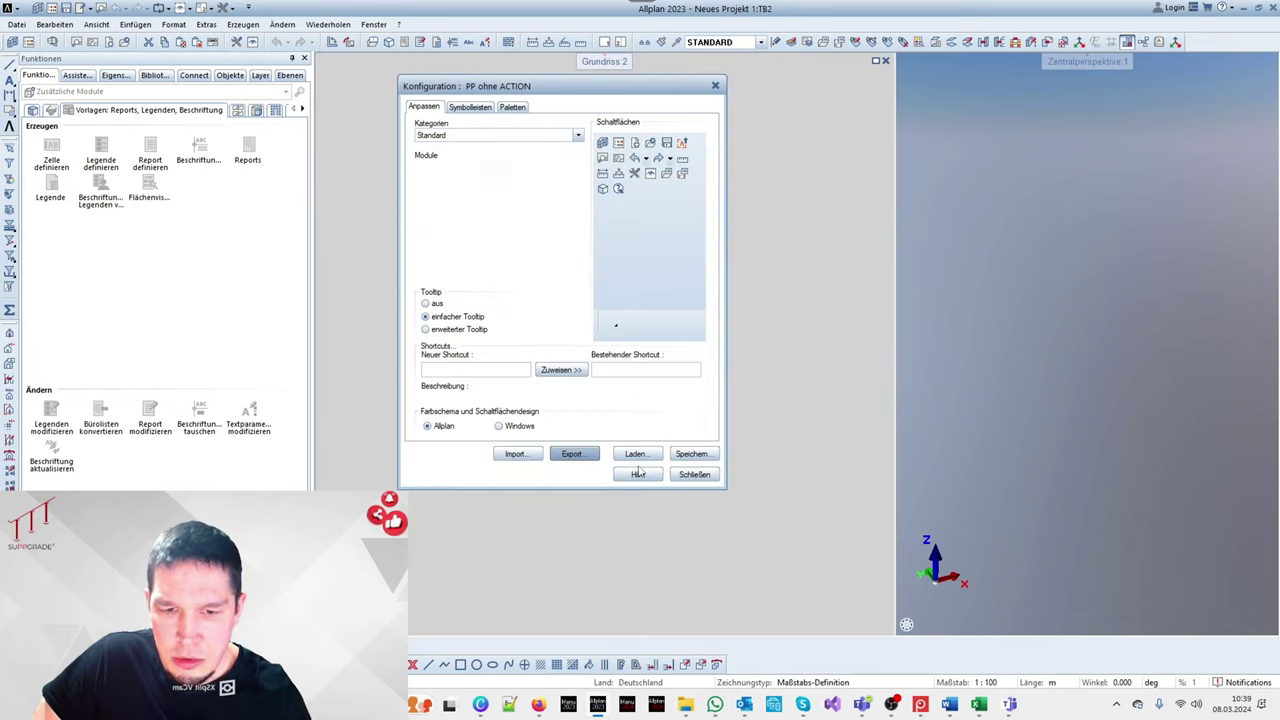
{"action": "left_click", "coordinate": [695, 478]}
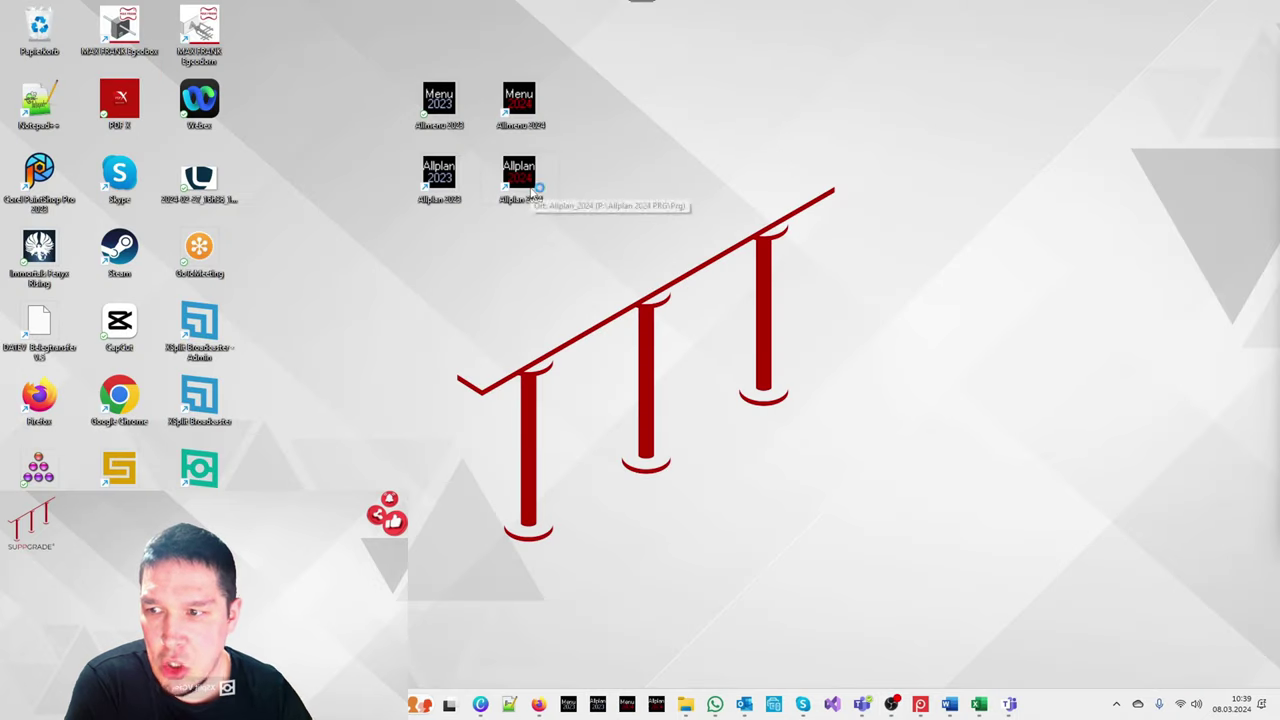
Launch Allplan 2024 from the desktop and decline the Allplan Update offer
{"action": "double_click", "coordinate": [520, 175]}
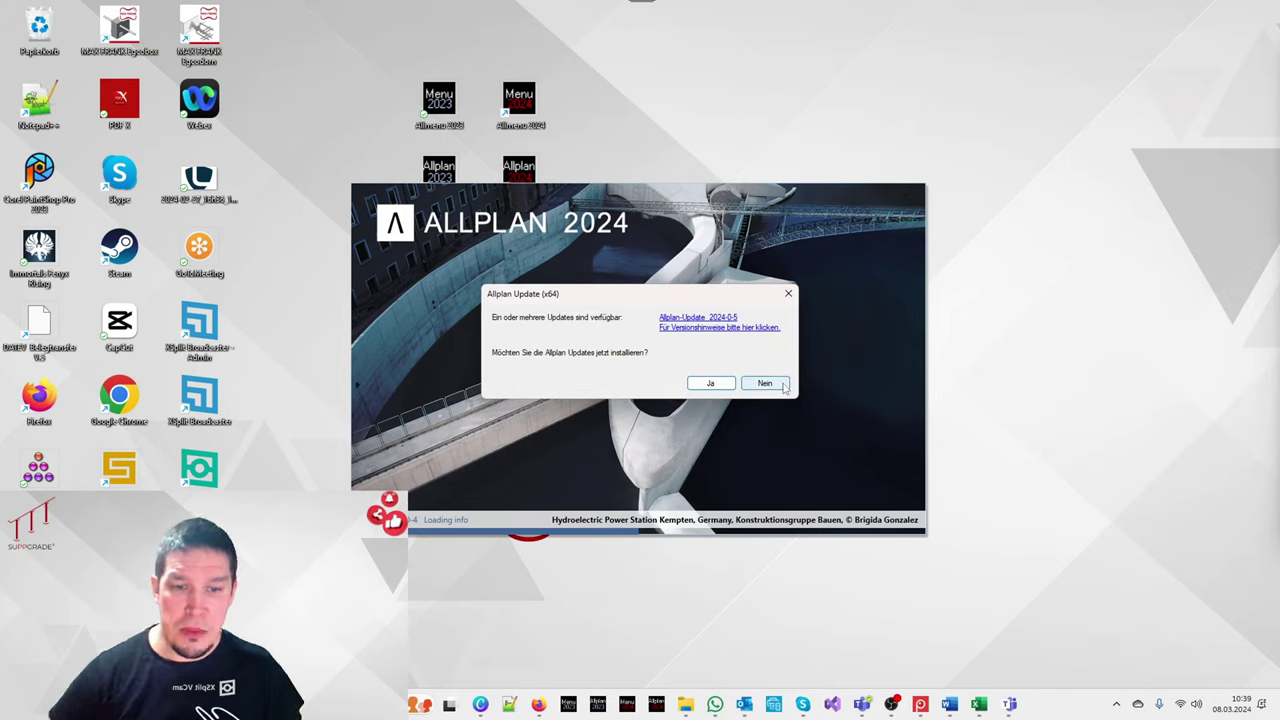
{"action": "left_click", "coordinate": [765, 383]}
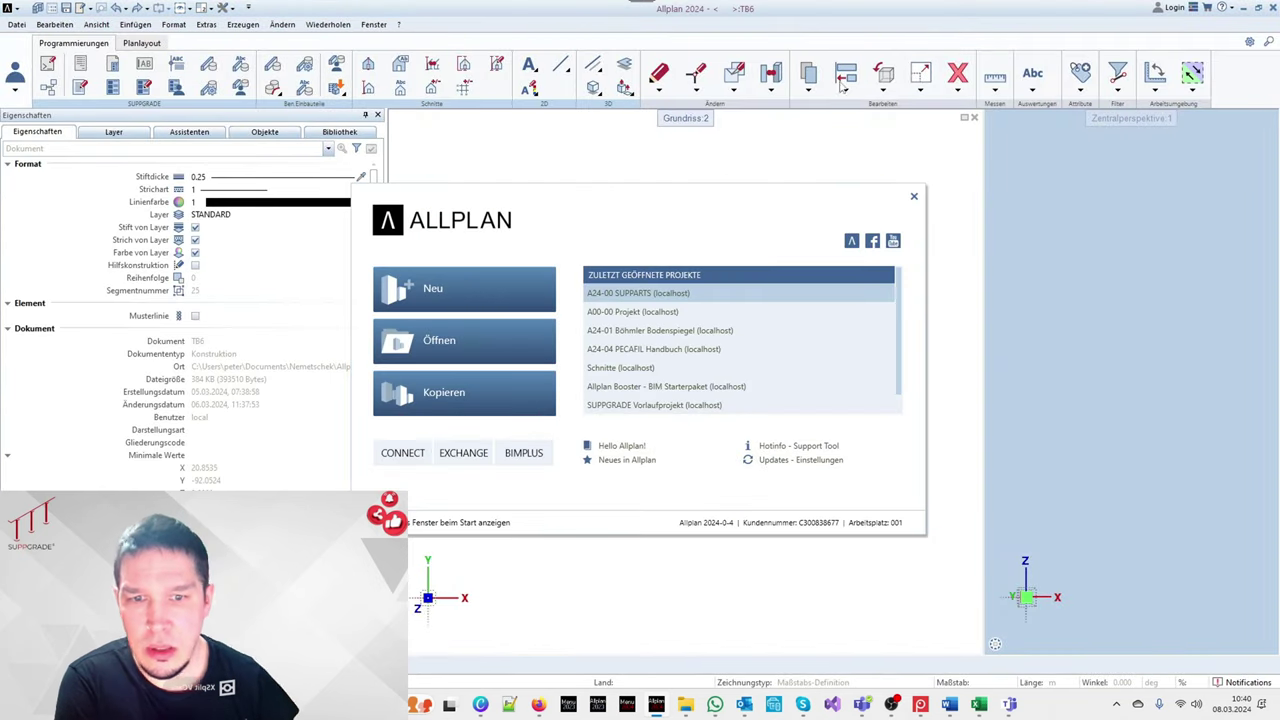
Open the recent project A24-00 SUPPARTS (localhost) from the start window
{"action": "left_click", "coordinate": [717, 294]}
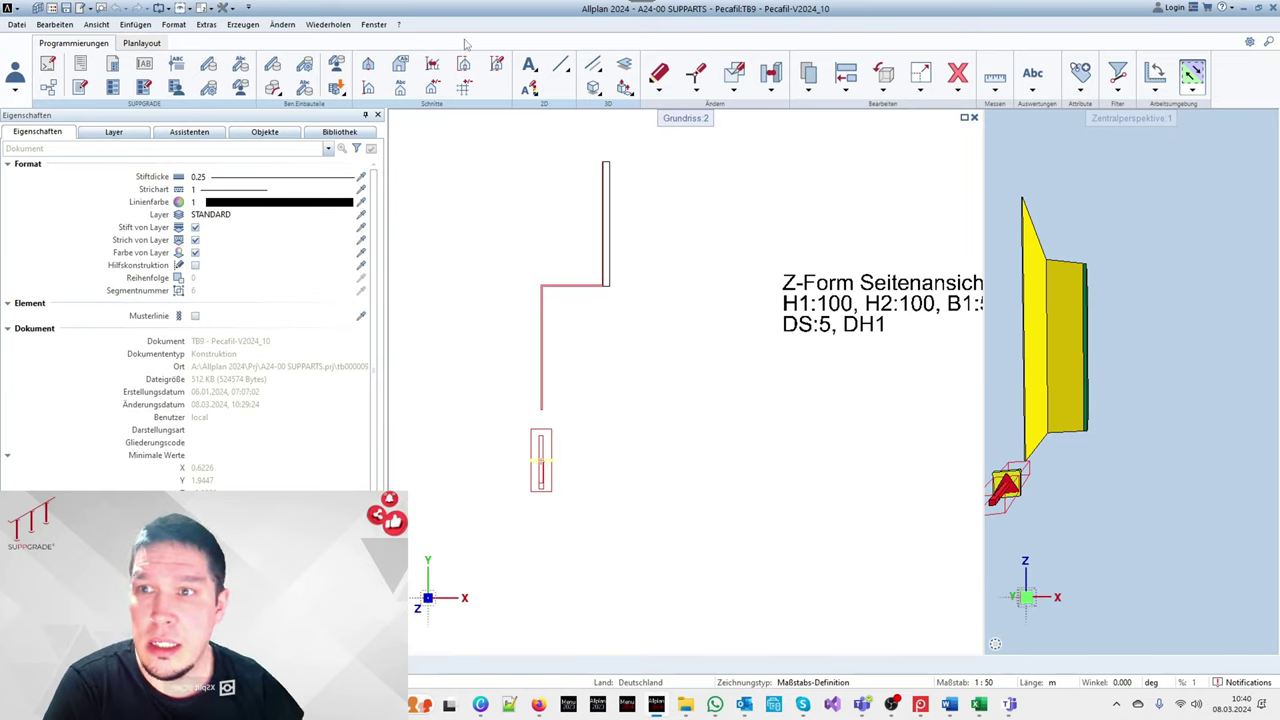
Import 'Youtube Liken Abonnieren.ubx' from Dokumente via Benutzeroberfläche anpassen, confirming replacement
{"action": "left_click", "coordinate": [249, 7]}
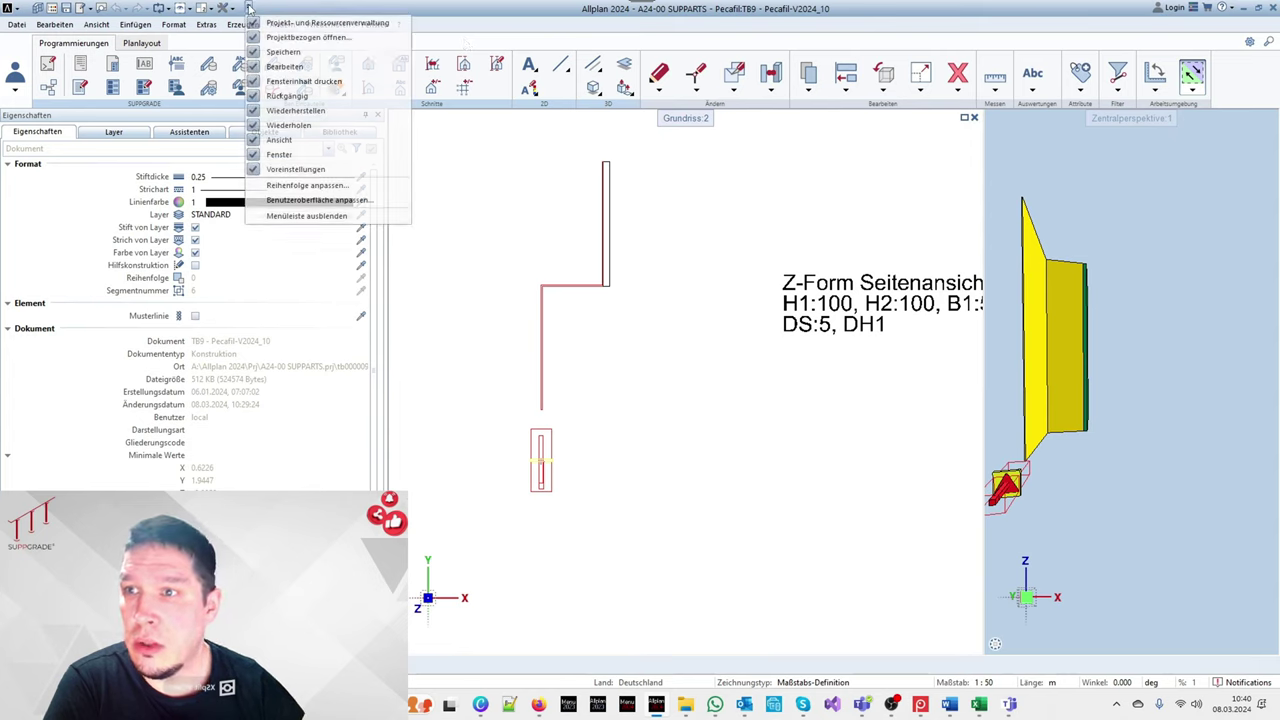
{"action": "left_click", "coordinate": [282, 201]}
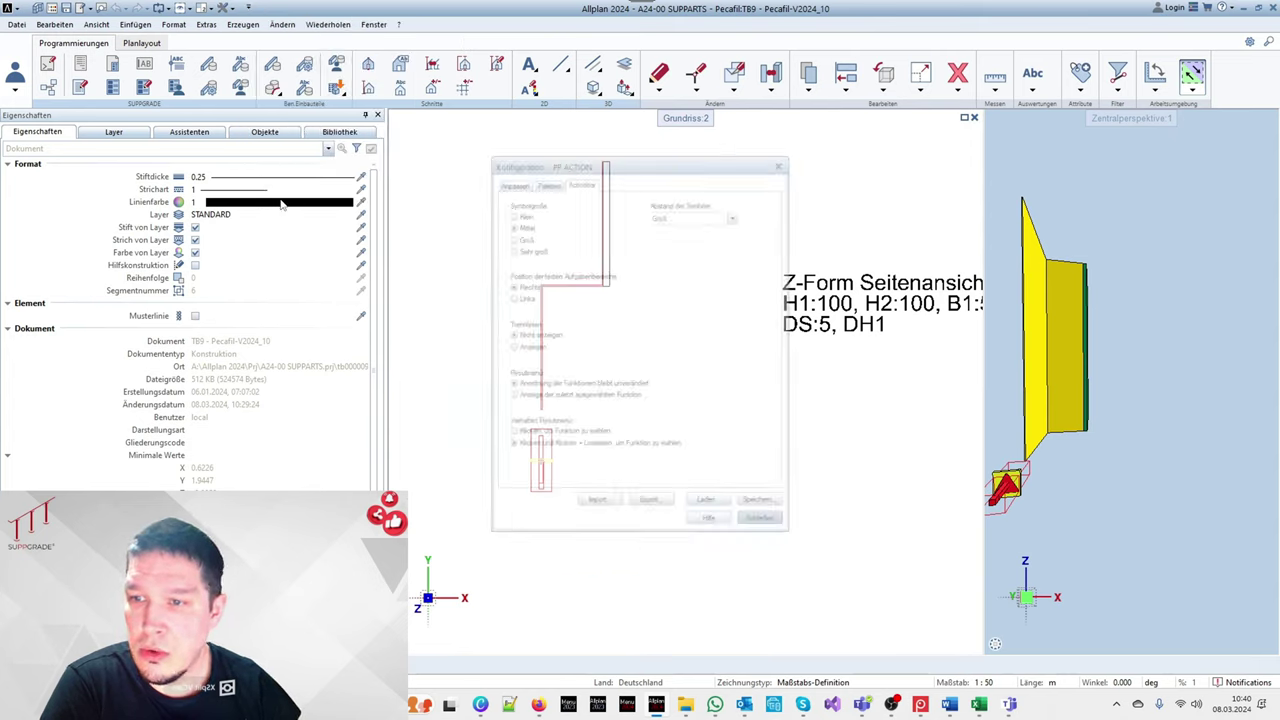
{"action": "left_click", "coordinate": [584, 521]}
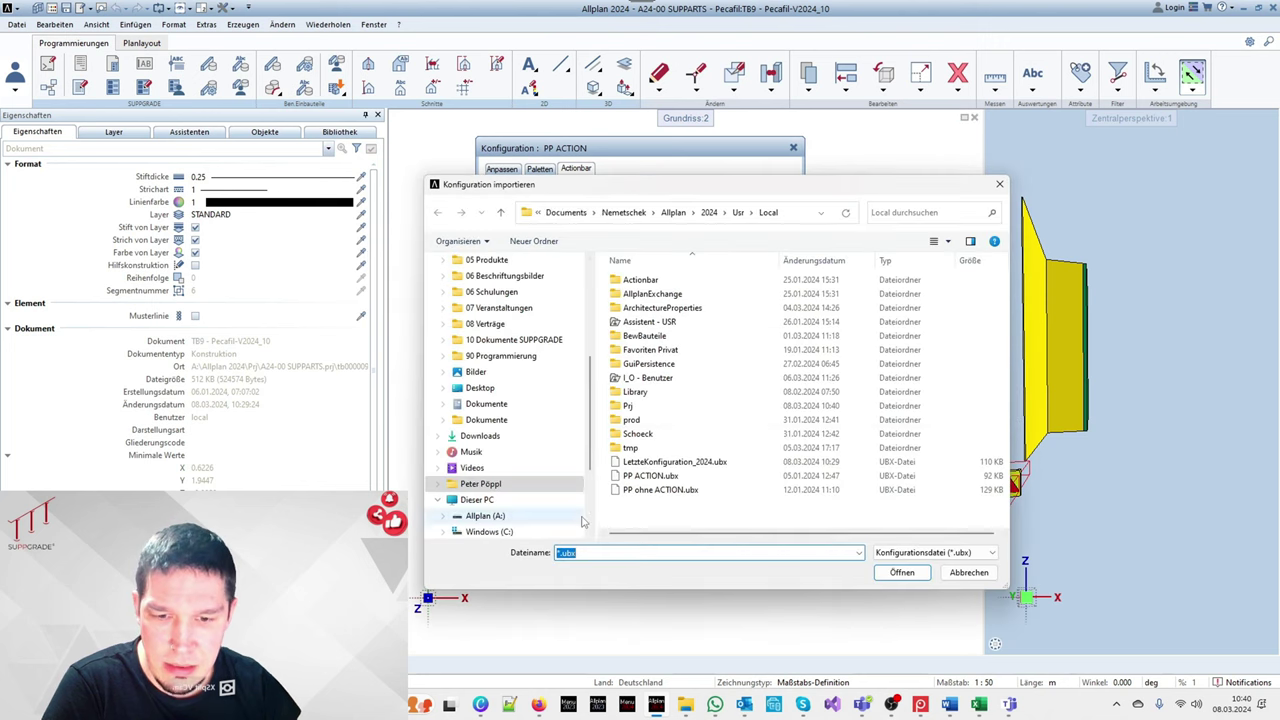
{"action": "left_click", "coordinate": [490, 405]}
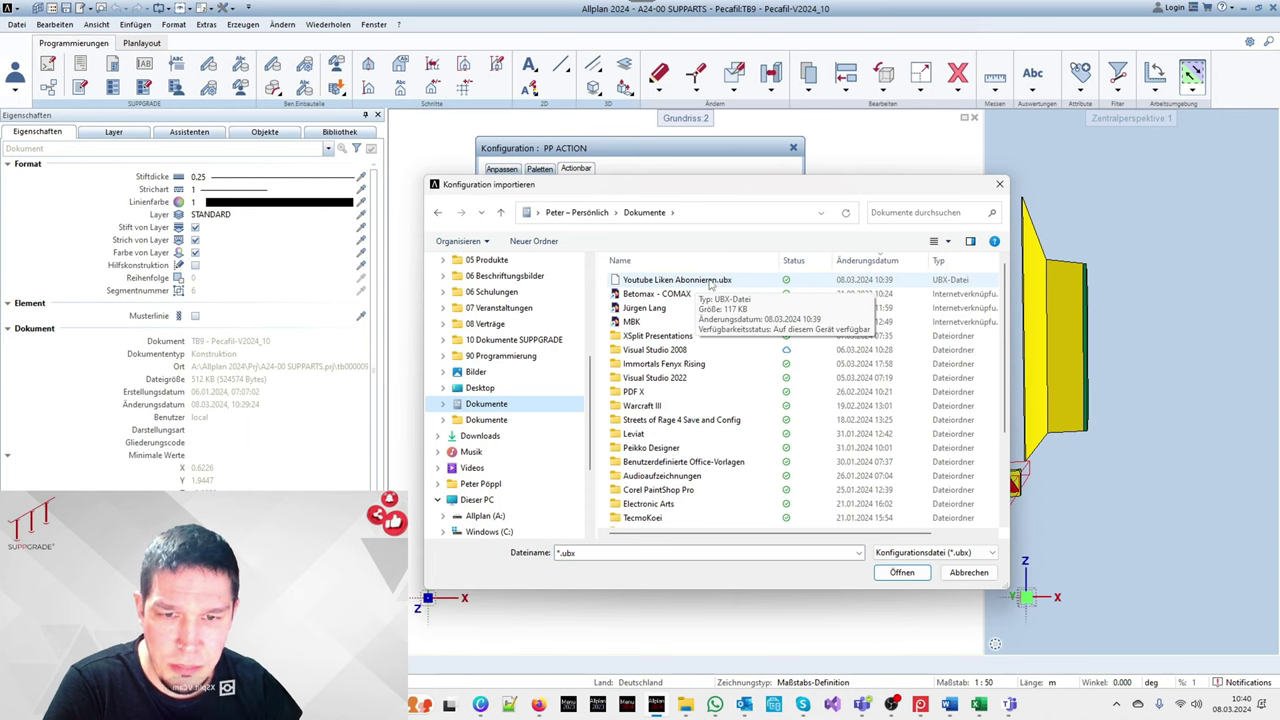
{"action": "double_click", "coordinate": [710, 282]}
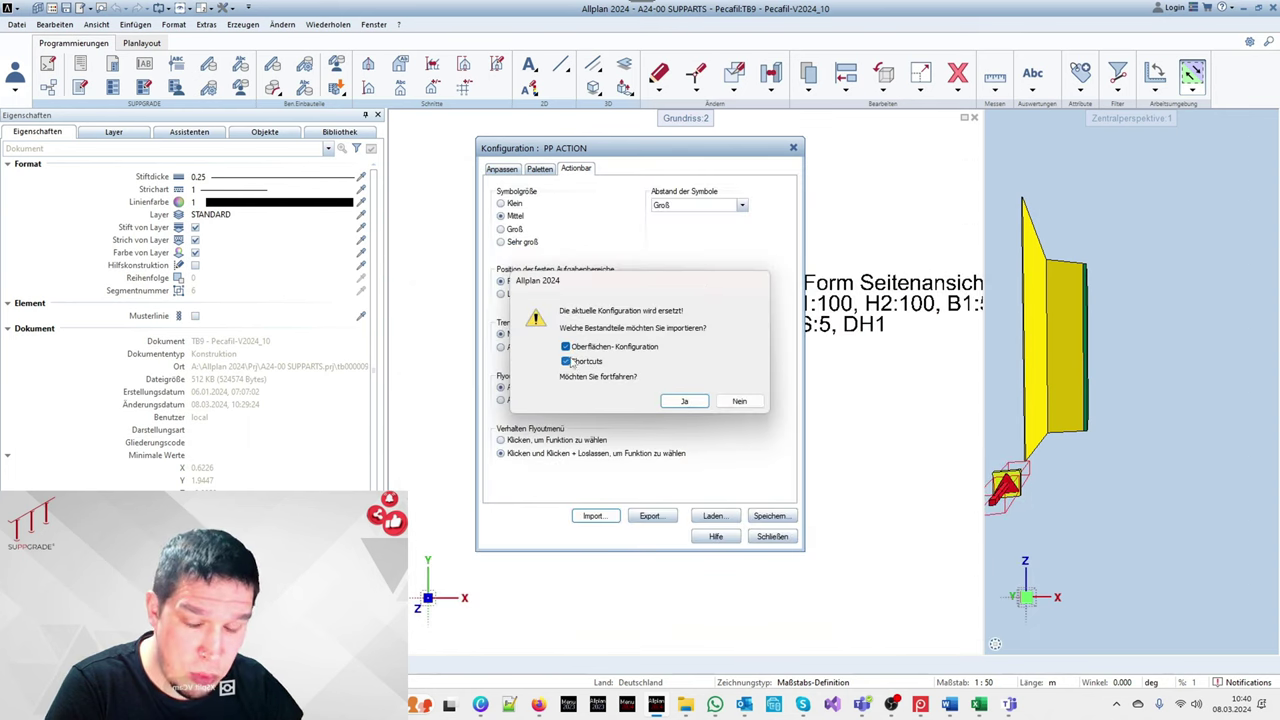
{"action": "left_click", "coordinate": [688, 399]}
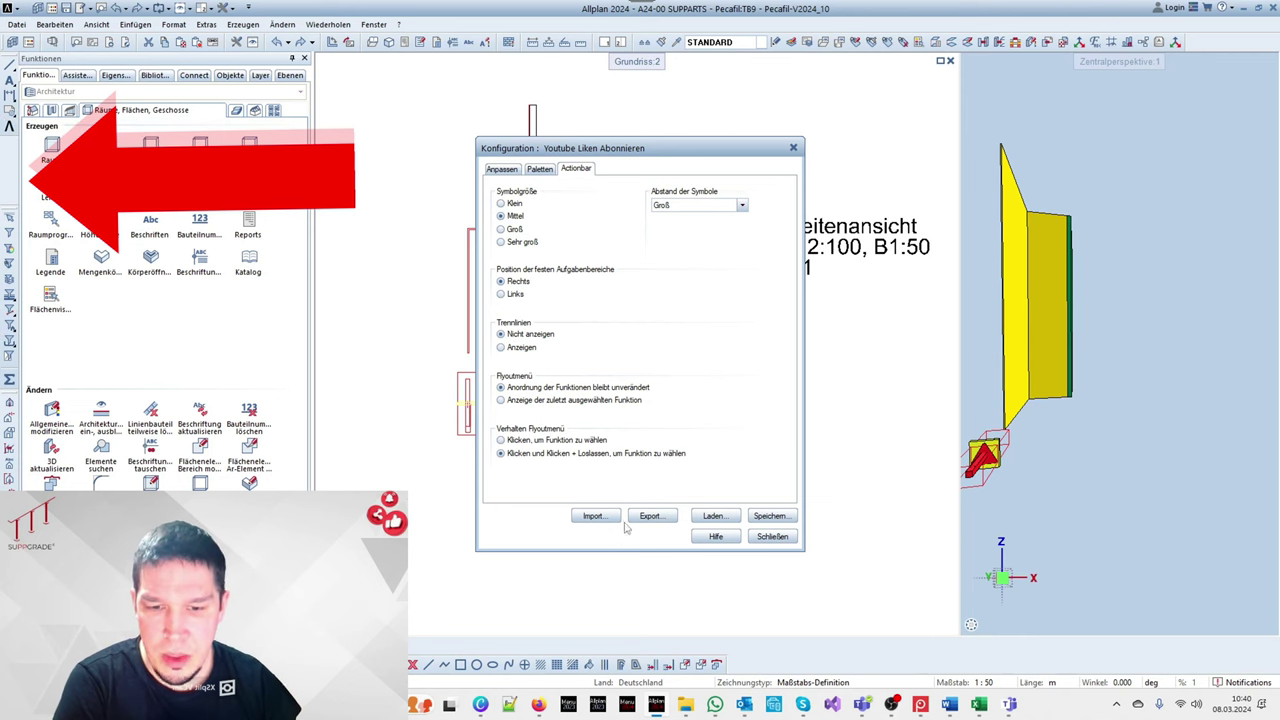
Import 'Youtube Liken Abonnieren.ubx' from Dokumente once more, confirm, and close the Konfiguration dialog
{"action": "left_click", "coordinate": [594, 515]}
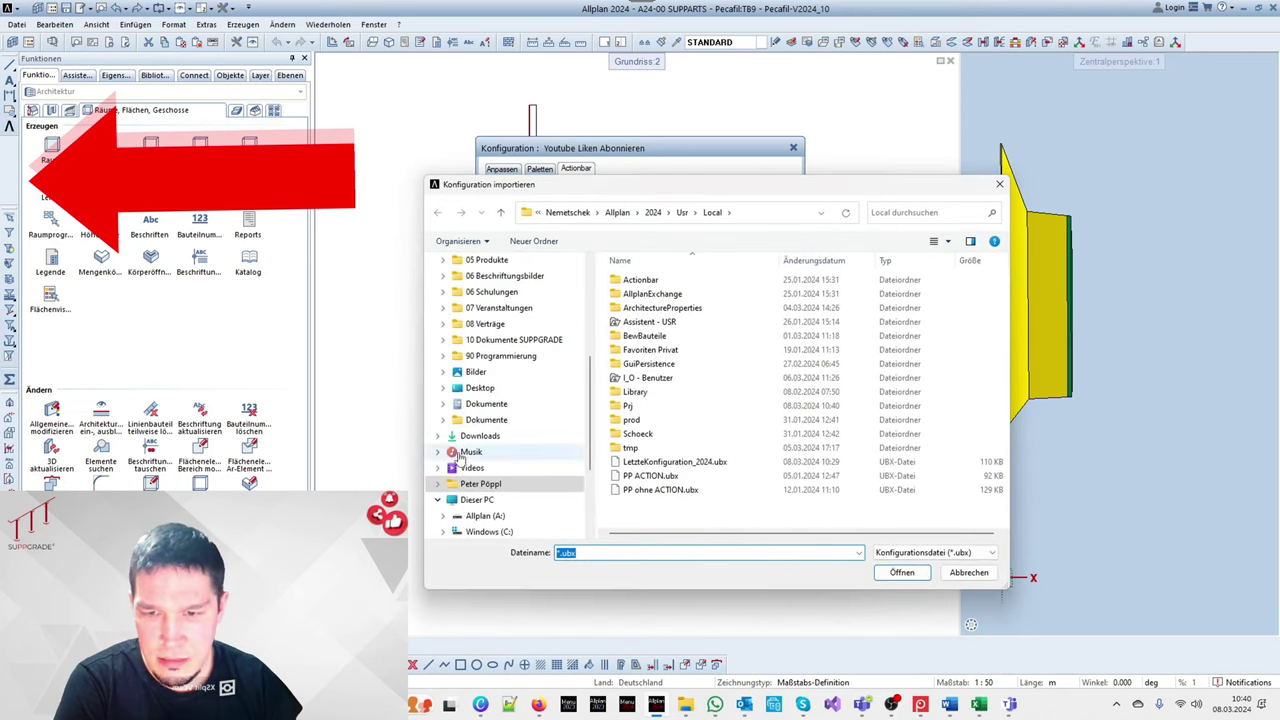
{"action": "left_click", "coordinate": [487, 404]}
{"action": "double_click", "coordinate": [677, 280]}
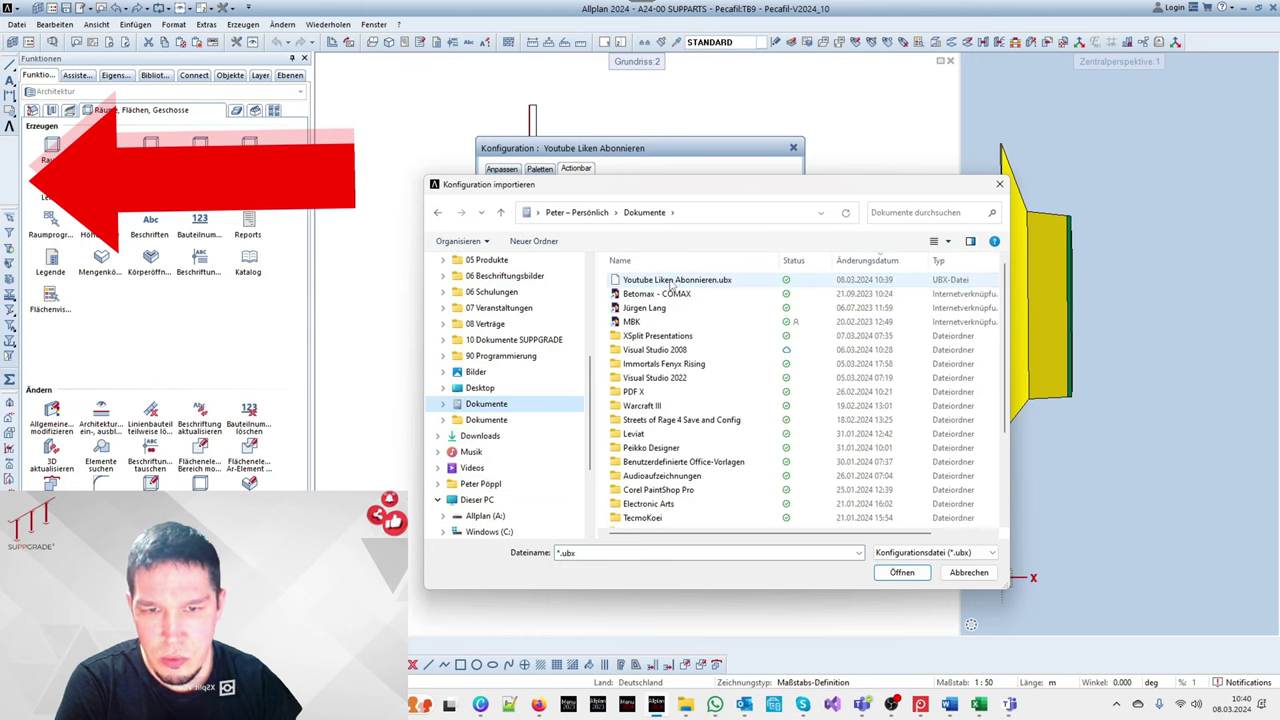
{"action": "left_click", "coordinate": [686, 400]}
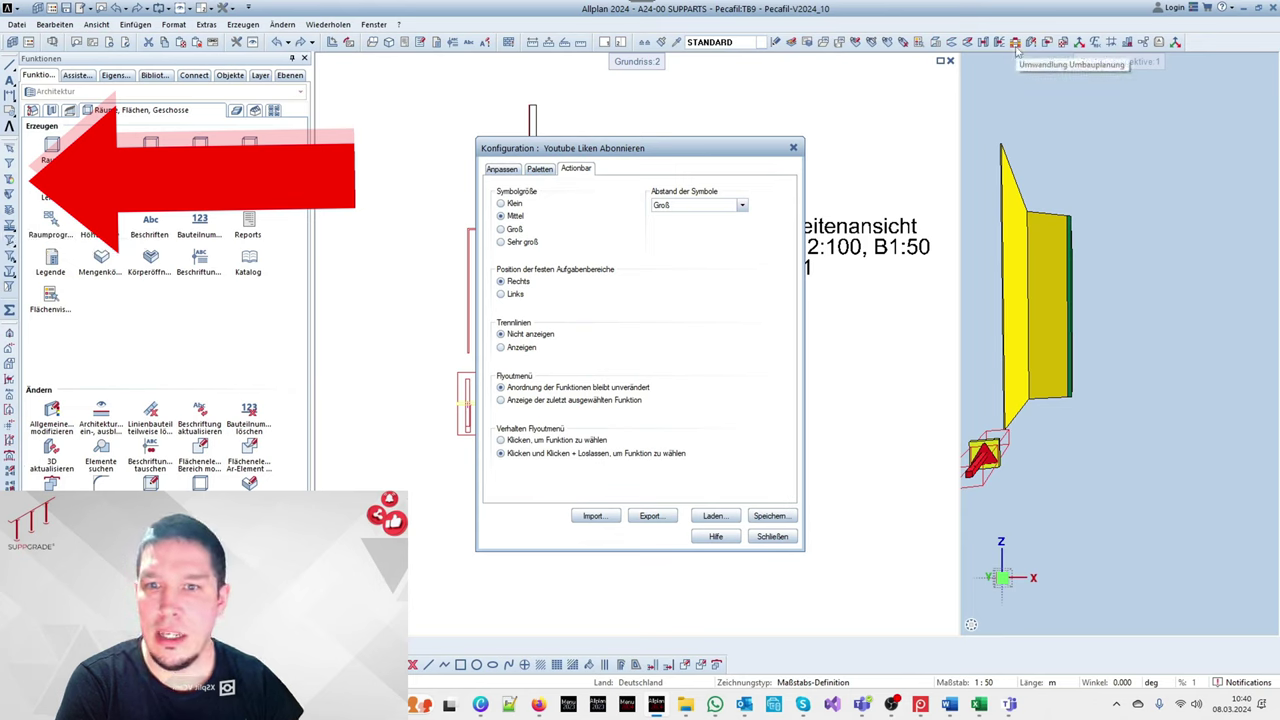
{"action": "left_click", "coordinate": [793, 148]}
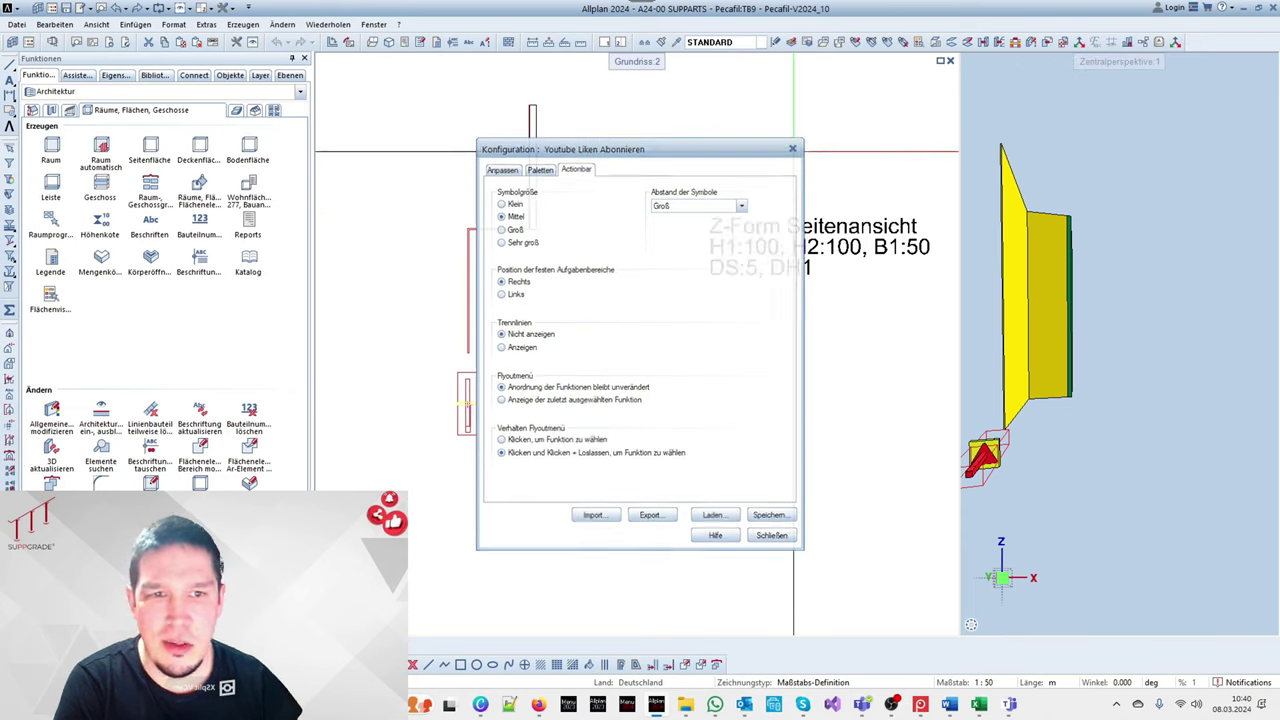